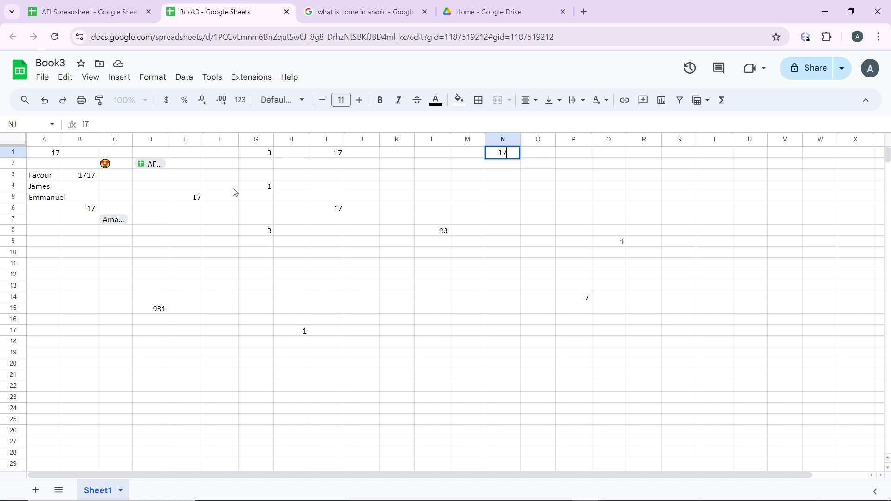
In the AFI Spreadsheet, clear the old column C values (31, 23.5) from C1–C3
{"action": "left_click", "coordinate": [116, 19]}
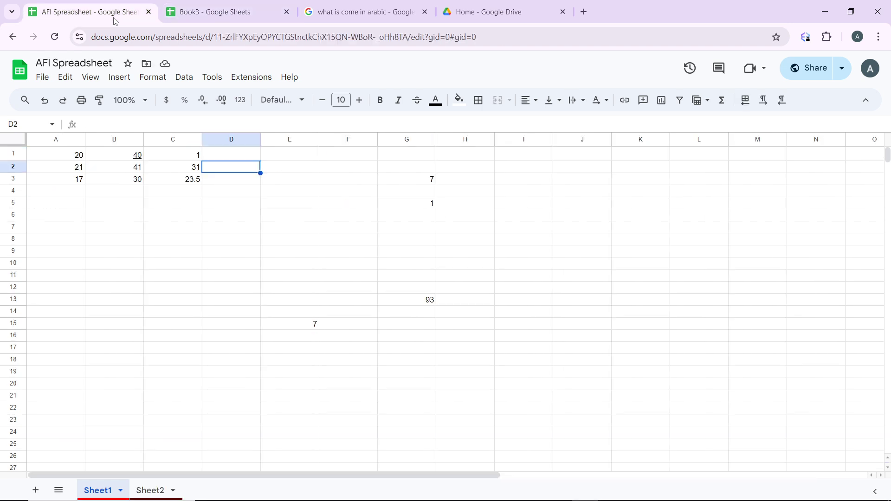
{"action": "left_click", "coordinate": [188, 160]}
{"action": "key", "text": "Delete"}
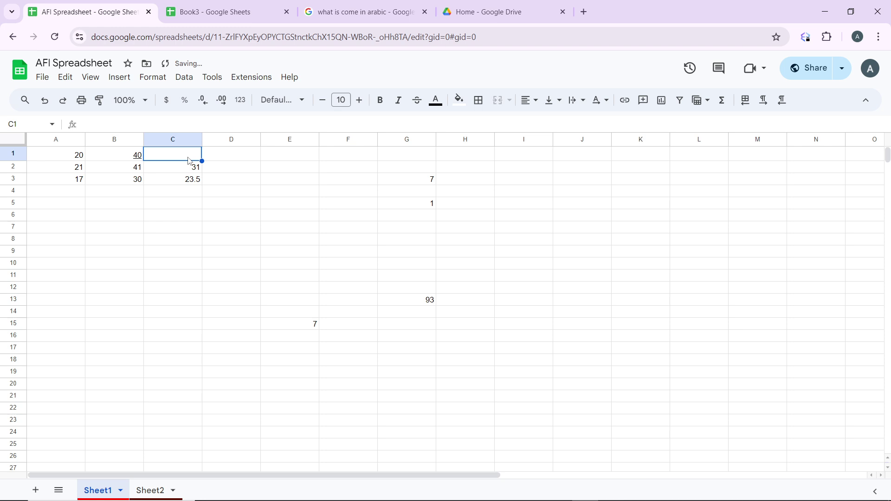
{"action": "left_click", "coordinate": [187, 168]}
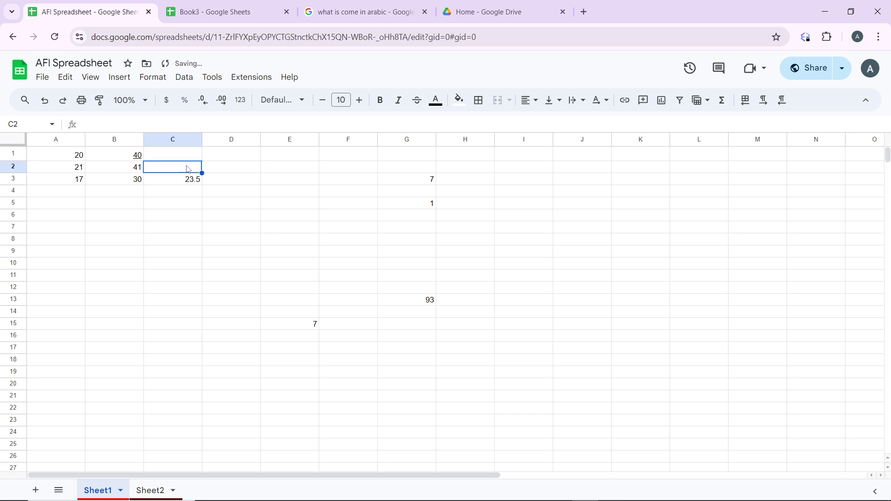
{"action": "left_click", "coordinate": [185, 176]}
{"action": "key", "text": "Delete"}
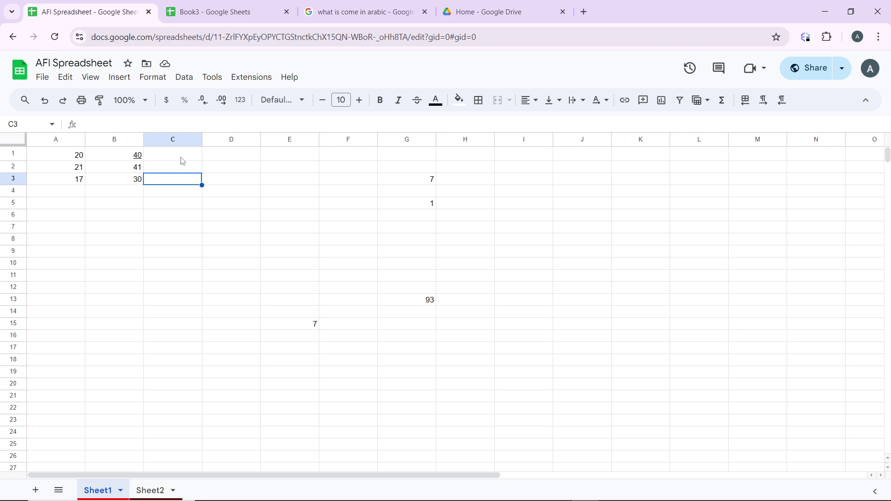
{"action": "left_click", "coordinate": [181, 160]}
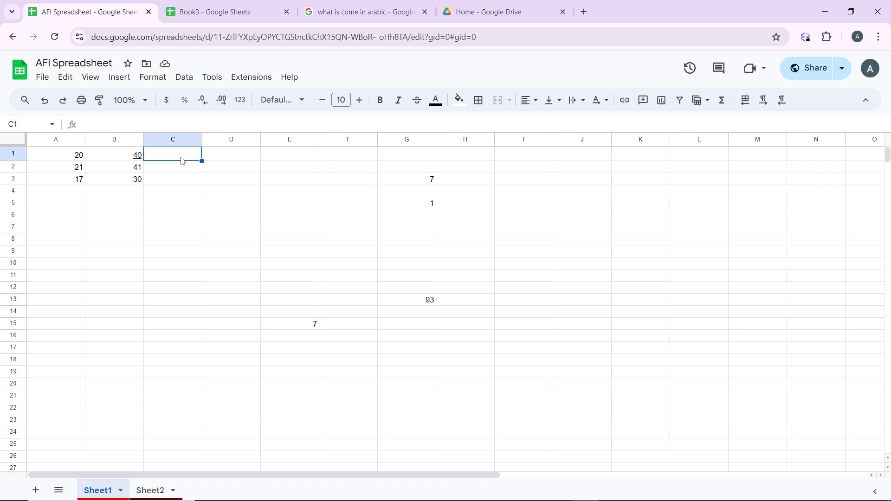
{"action": "type", "text": "=A"}
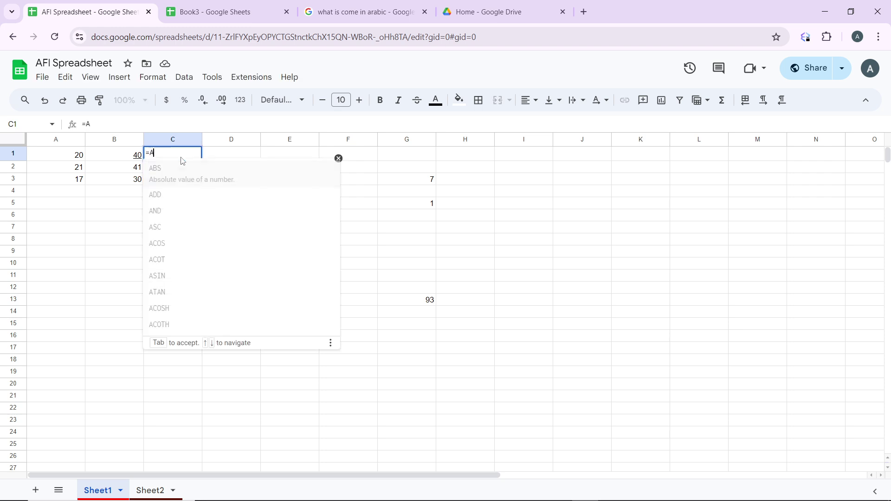
{"action": "type", "text": "RRA"}
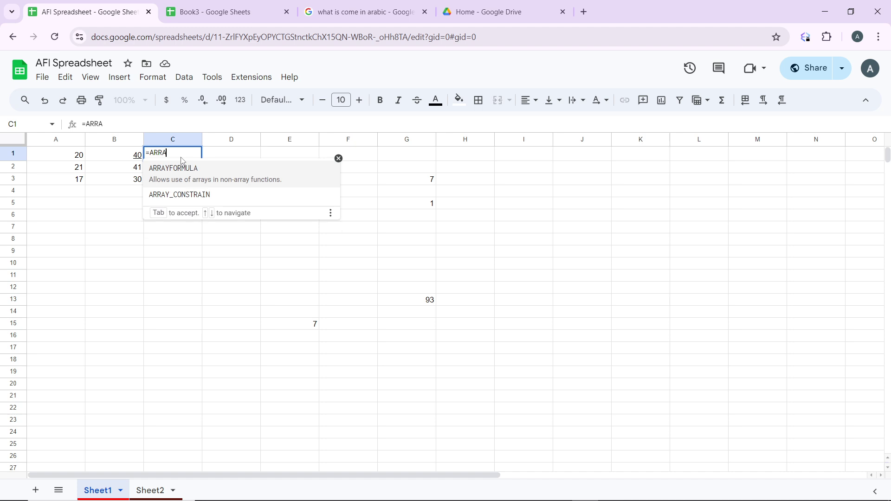
Start =ARRAYFORMULA(A1:A3+B1:B3) in C1 from the ARRAYFORMULA suggestion, leaving it uncommitted
{"action": "left_click", "coordinate": [207, 180]}
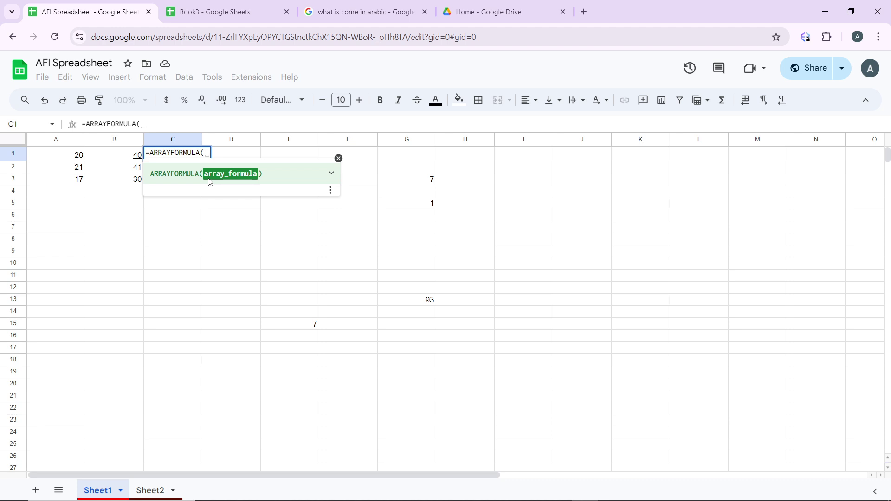
{"action": "type", "text": "A1"}
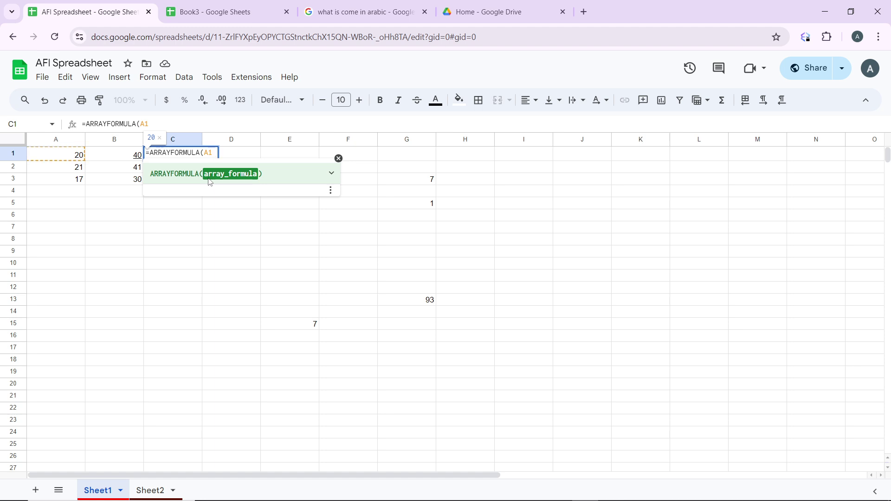
{"action": "type", "text": " :"}
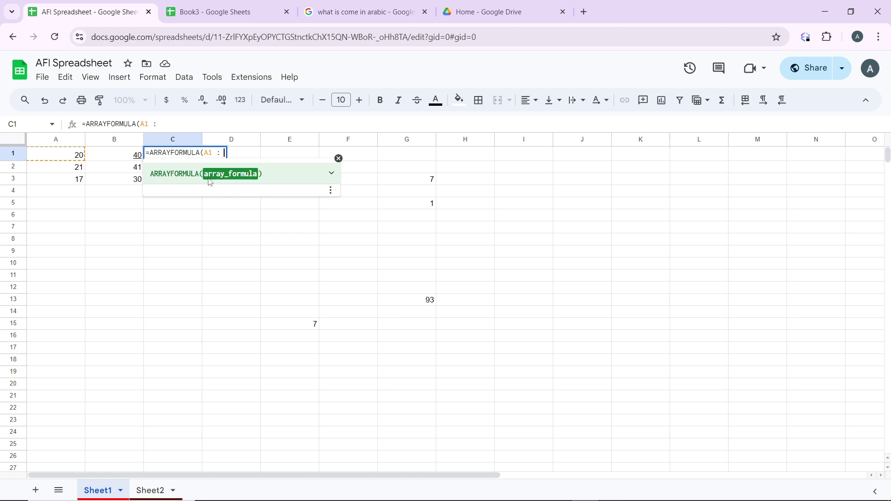
{"action": "type", "text": "A3"}
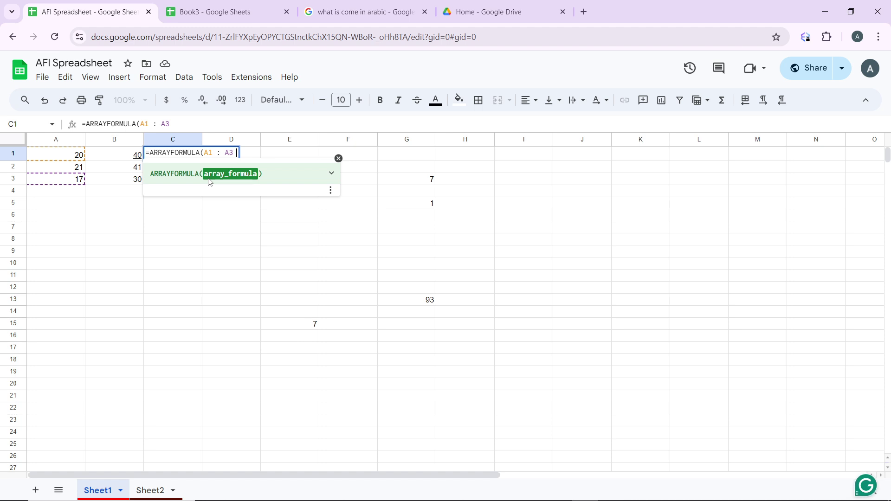
{"action": "type", "text": " + "}
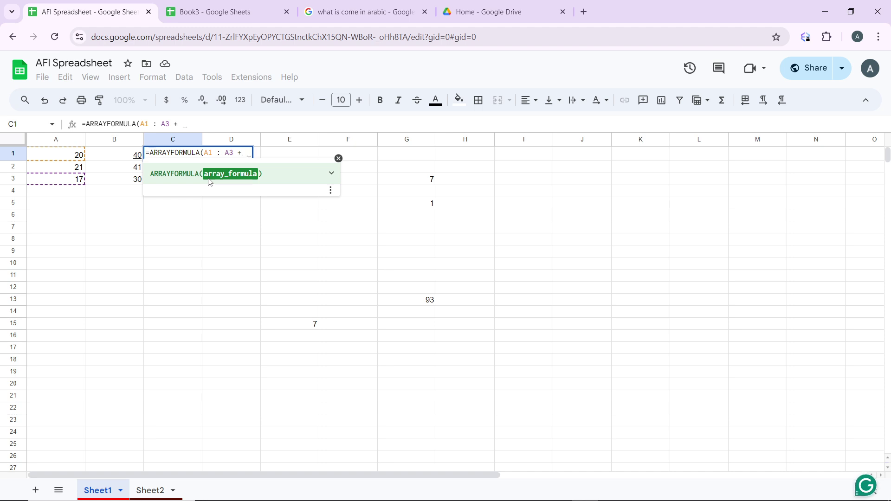
{"action": "type", "text": " B"}
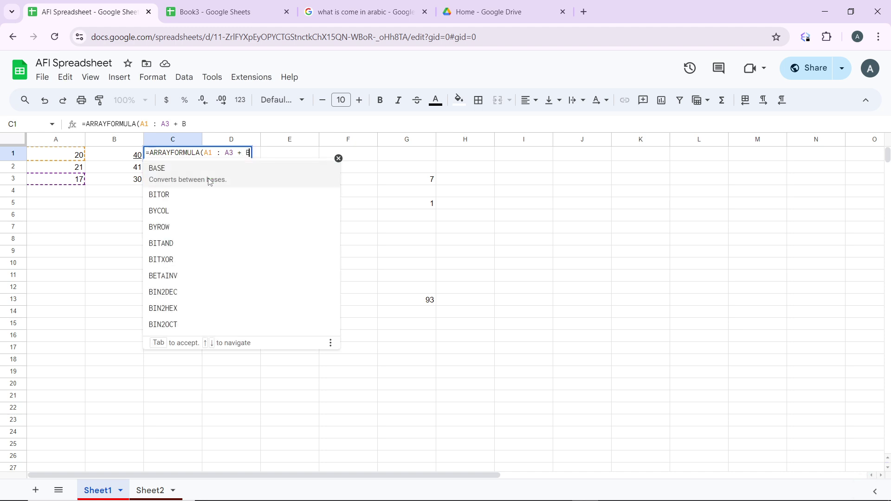
{"action": "type", "text": "1"}
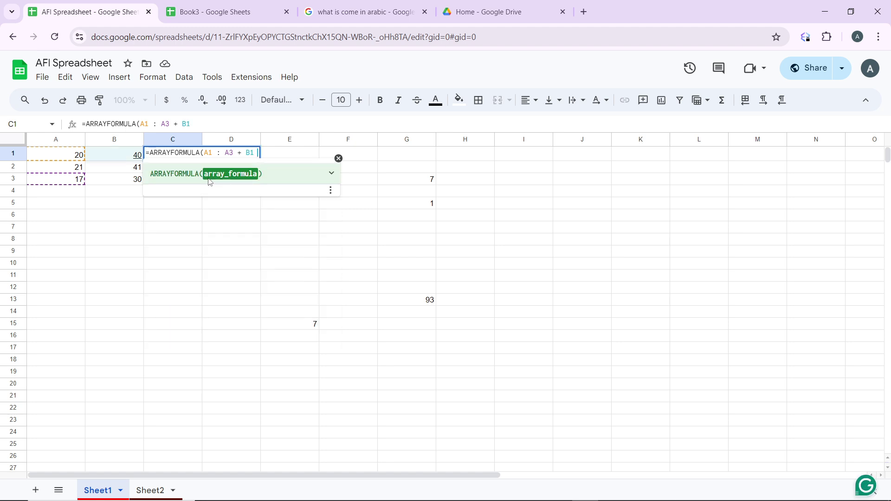
{"action": "type", "text": " :"}
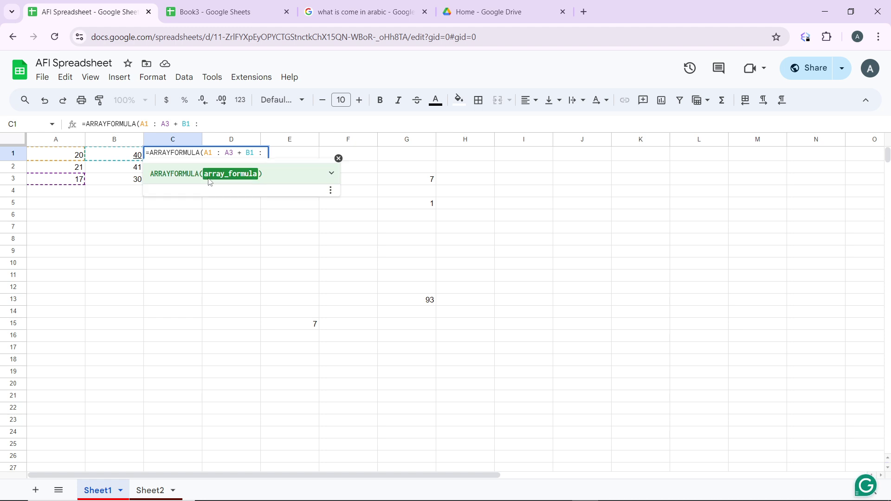
{"action": "type", "text": " B3"}
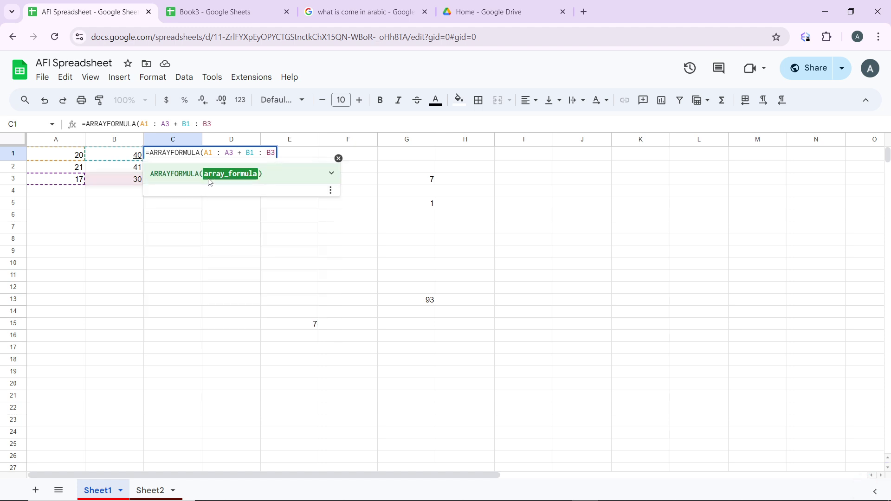
{"action": "type", "text": ")"}
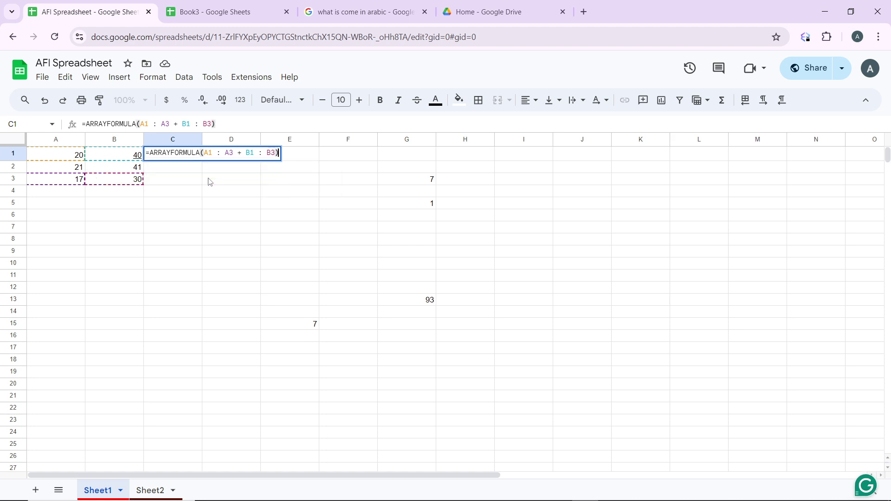
Commit the ARRAYFORMULA and verify C1, C2 and C3 show 60, 62 and 47
{"action": "key", "text": "Return"}
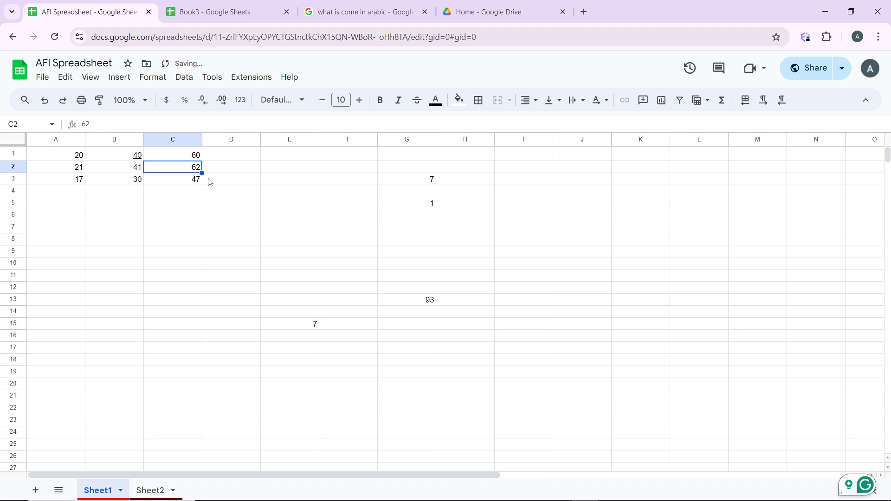
{"action": "left_click", "coordinate": [186, 159]}
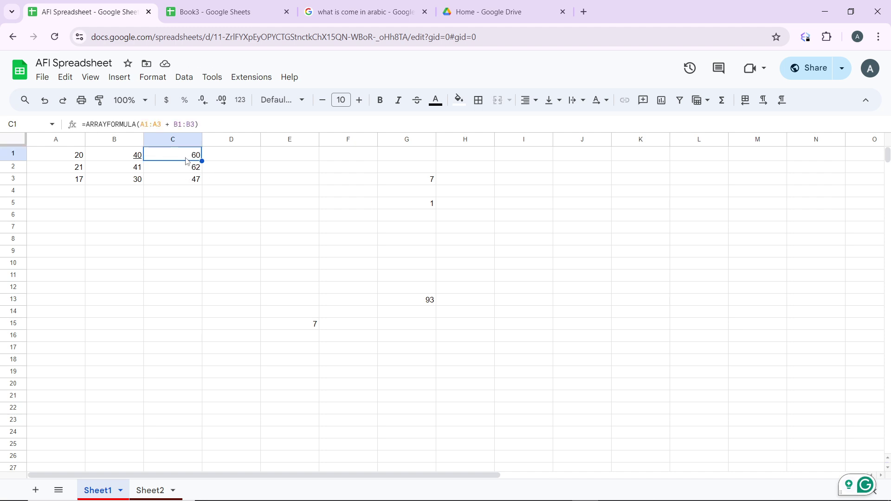
{"action": "left_click", "coordinate": [185, 170]}
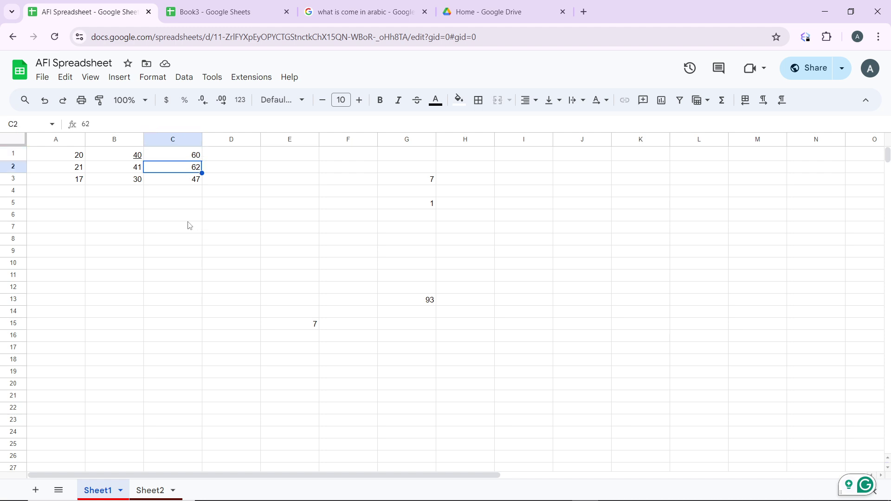
{"action": "left_click", "coordinate": [187, 181]}
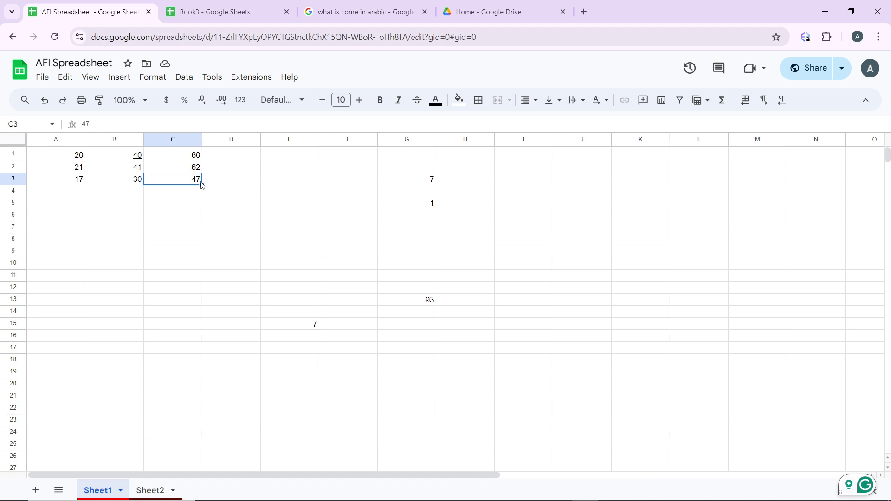
{"action": "left_click", "coordinate": [167, 156]}
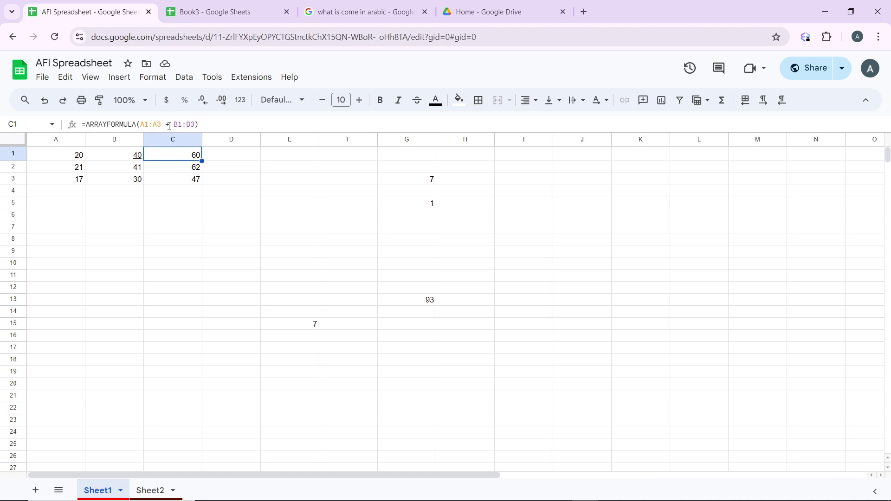
{"action": "left_click", "coordinate": [255, 195]}
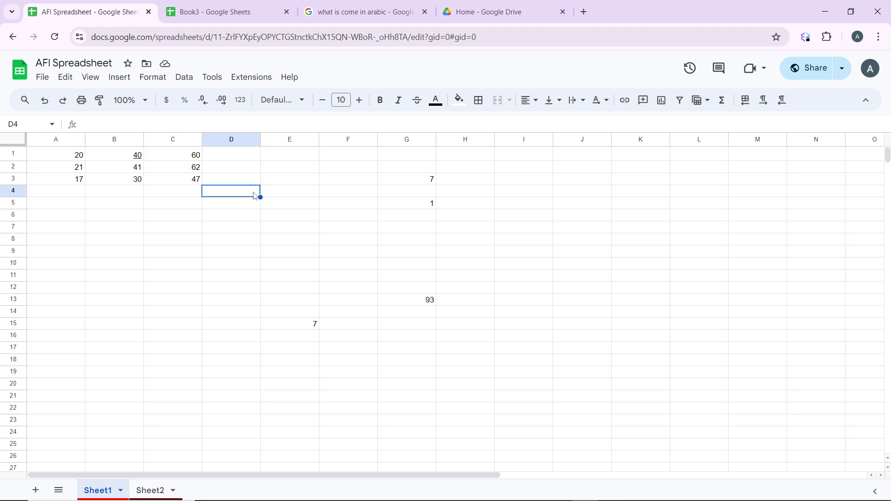